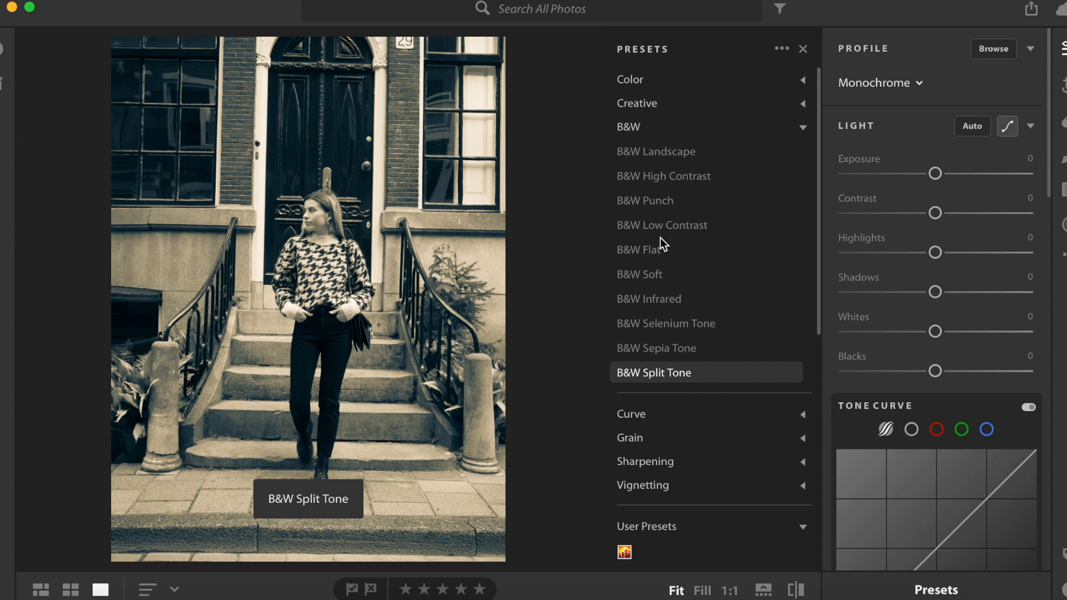
# Step: Close the presets without applying one and look over the profile choices for the photo
pyautogui.click(802, 50)
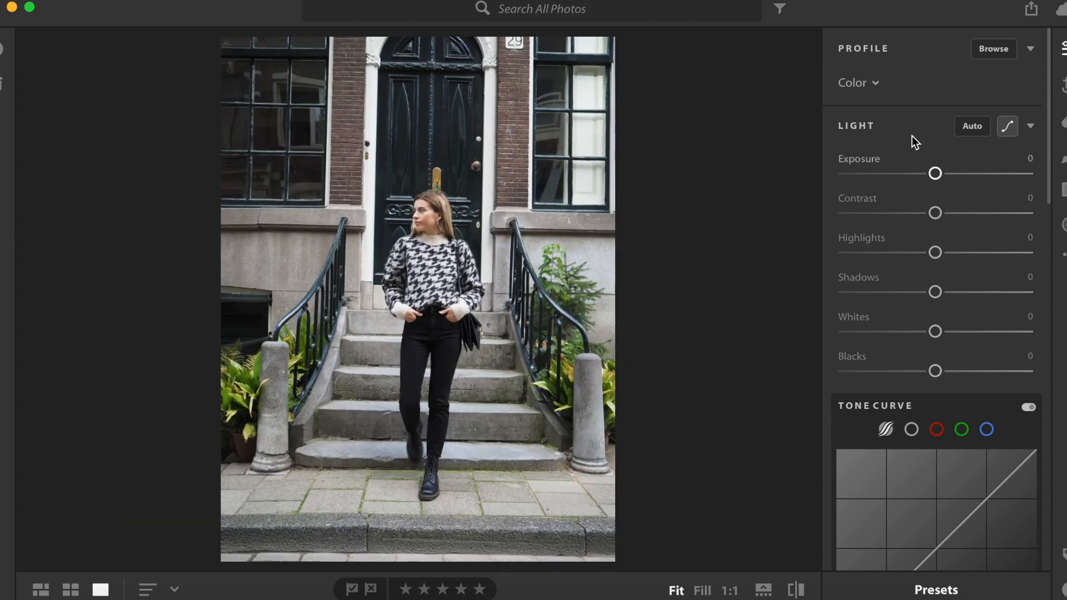
pyautogui.click(874, 84)
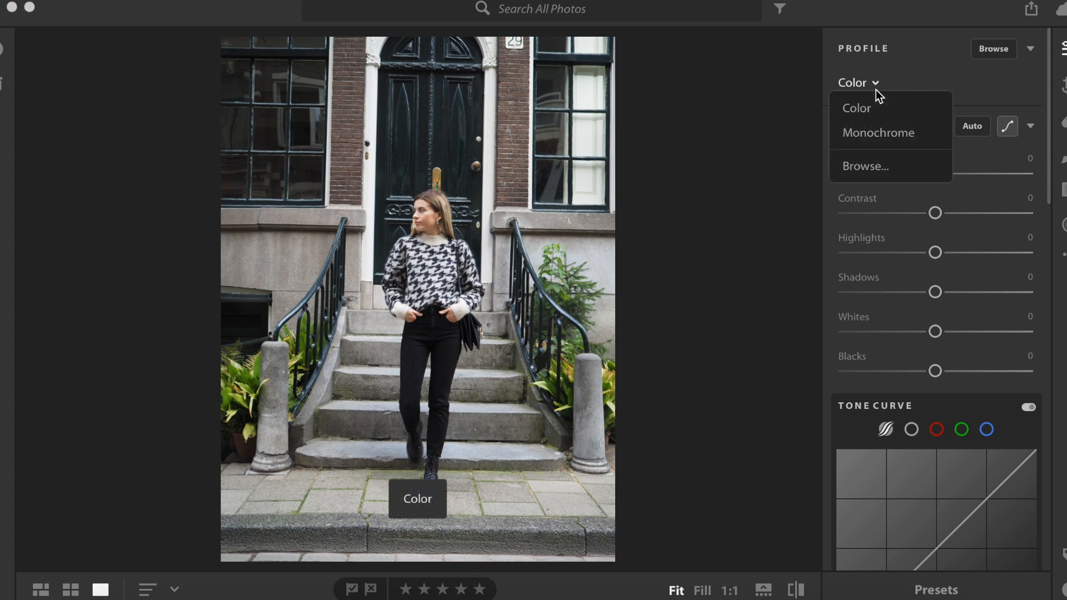
pyautogui.click(951, 70)
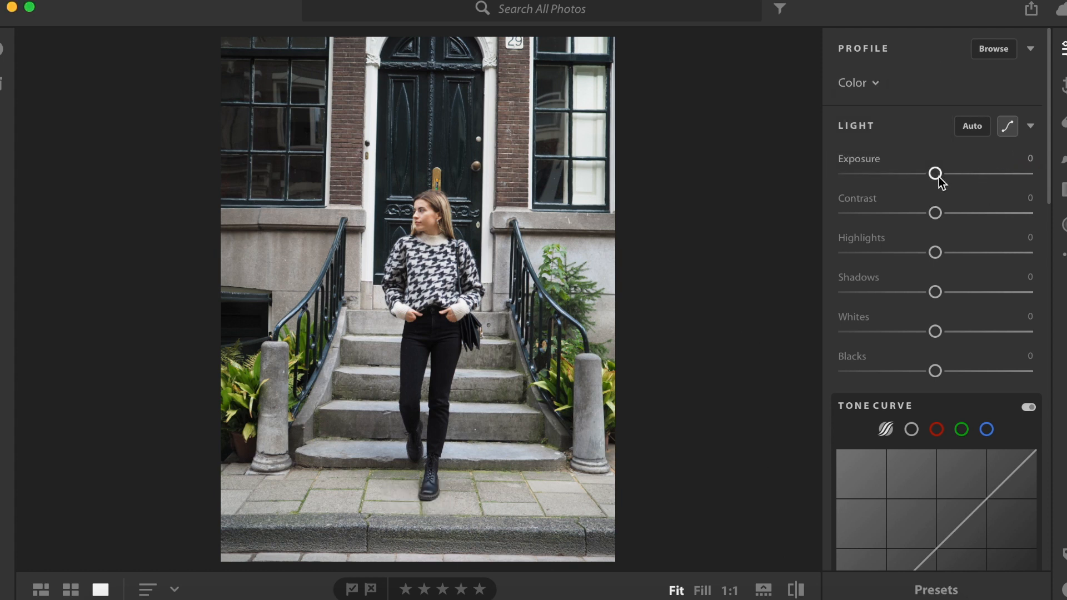
# Step: Set the light values to exposure +0.27, contrast +14, highlights −12, shadows −32, whites +34 and blacks −21
pyautogui.moveTo(937, 176); pyautogui.dragTo(940, 178)
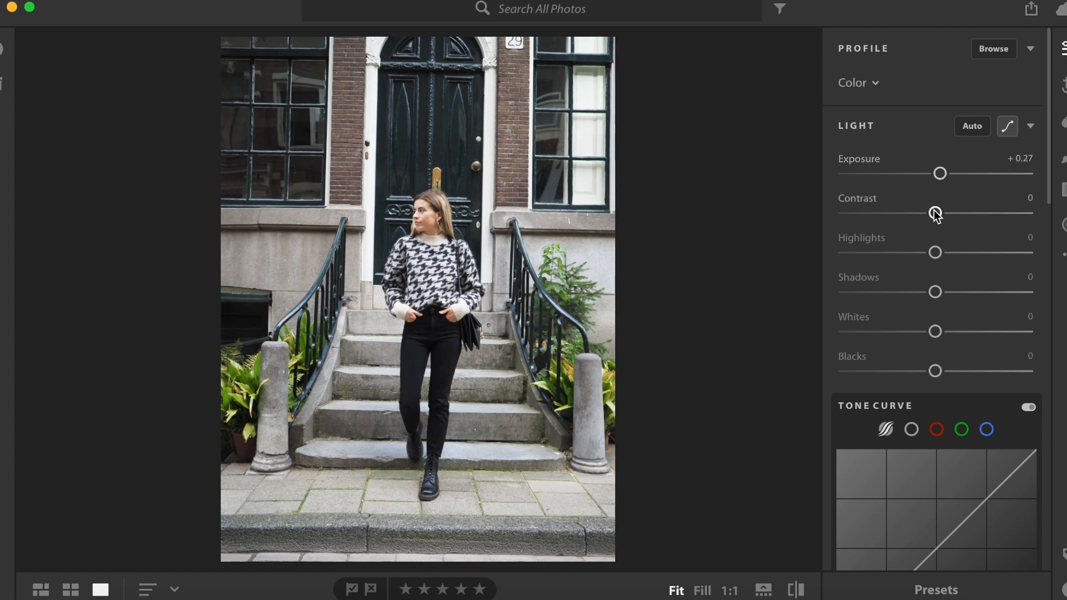
pyautogui.moveTo(937, 219)
pyautogui.mouseDown()
pyautogui.moveTo(876, 216)
pyautogui.moveTo(958, 214)
pyautogui.moveTo(947, 215)
pyautogui.mouseUp()
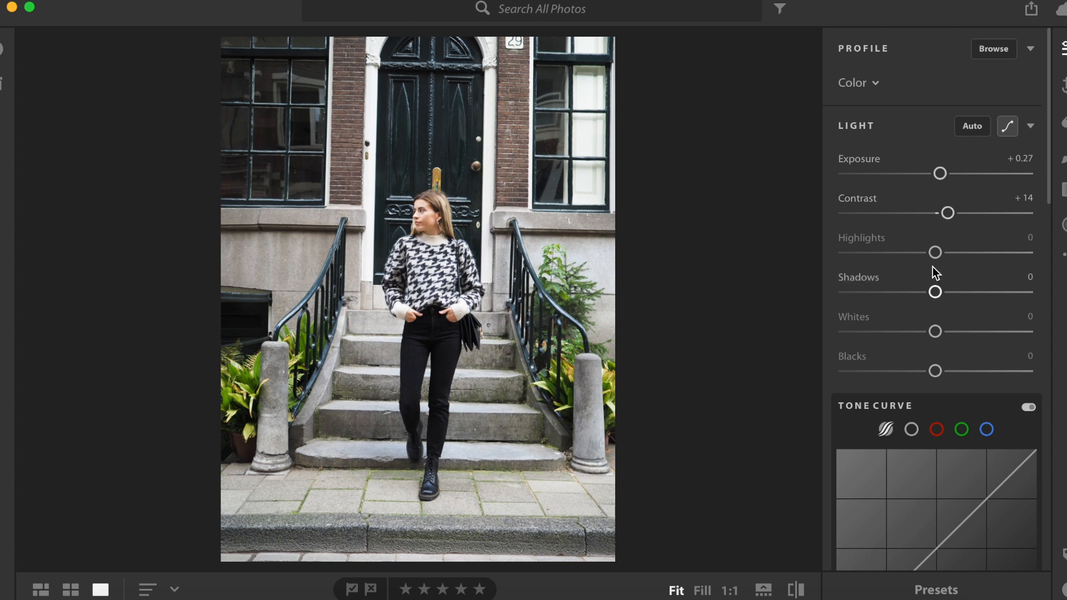
pyautogui.moveTo(933, 255); pyautogui.dragTo(908, 265)
pyautogui.scroll(-1, 932, 288)
pyautogui.moveTo(937, 303); pyautogui.dragTo(915, 305)
pyautogui.scroll(-3, 962, 320)
pyautogui.scroll(-2, 965, 315)
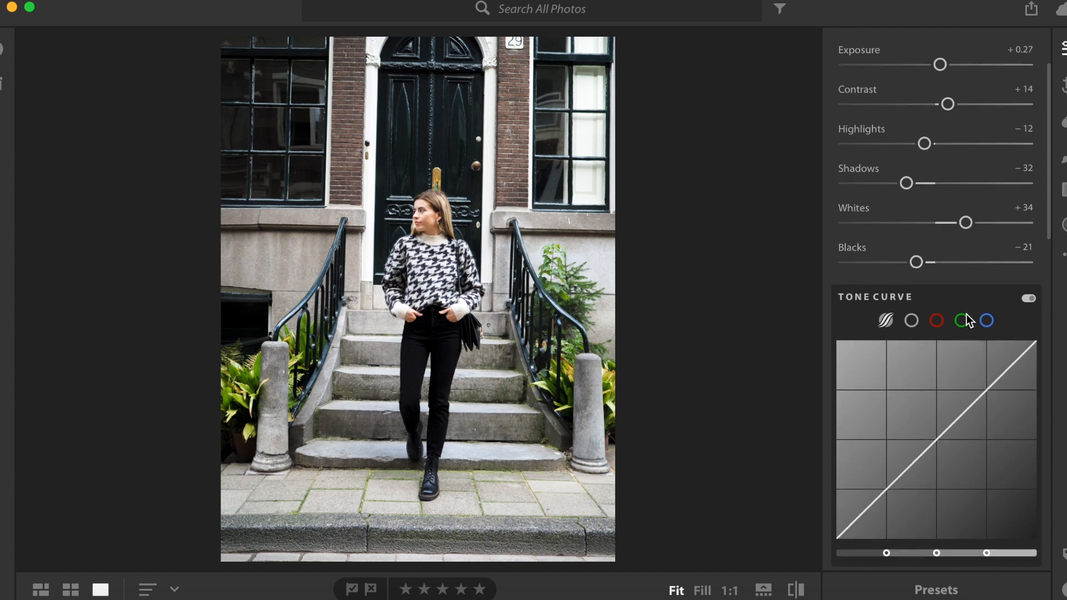
# Step: Lower the darks region of the parametric tone curve to −1
pyautogui.scroll(-5, 966, 314)
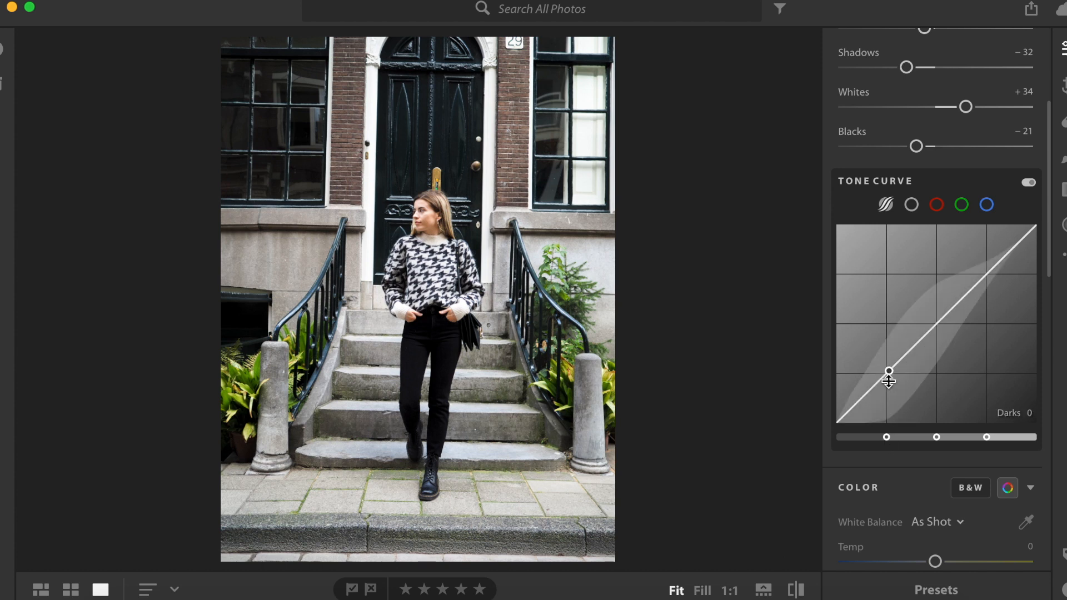
pyautogui.moveTo(889, 371); pyautogui.dragTo(892, 368)
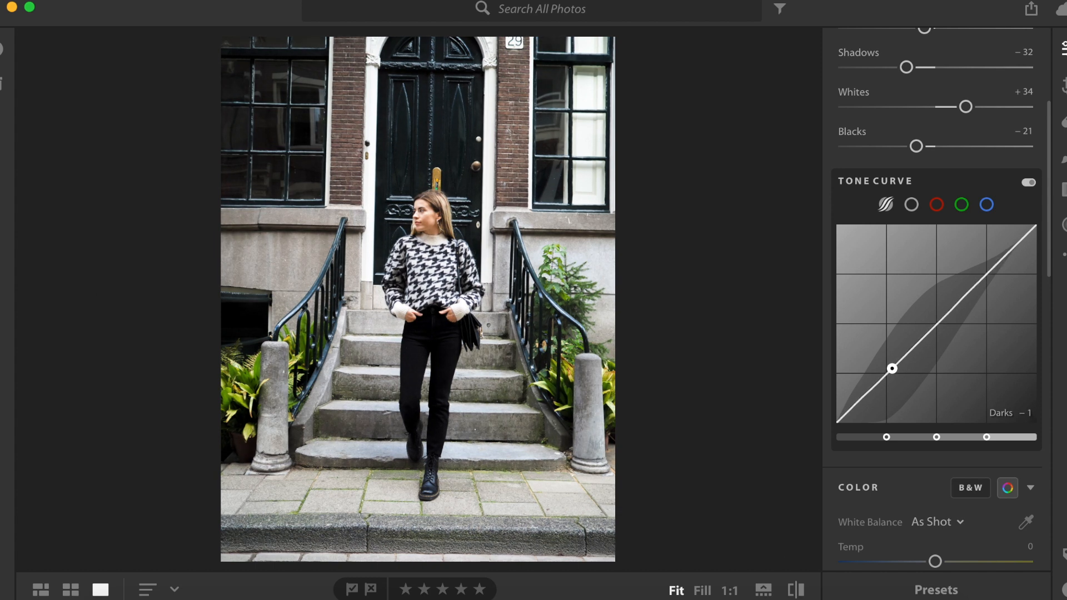
pyautogui.scroll(-2, 939, 485)
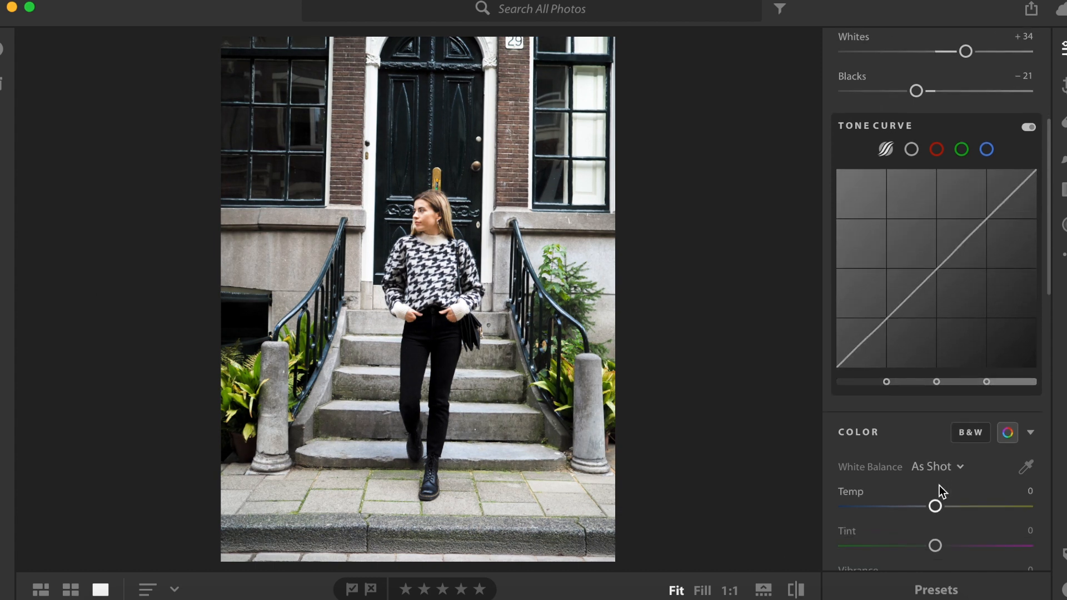
# Step: In the color mixer, set the reds to hue +5 and saturation +15, and adjust their luminance
pyautogui.scroll(-7, 939, 485)
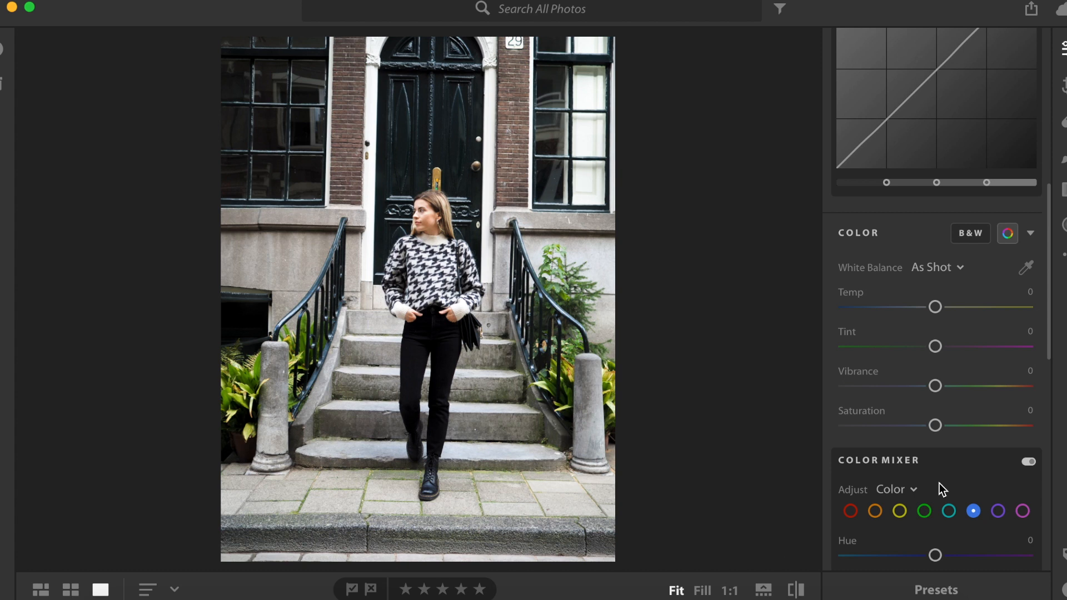
pyautogui.scroll(-4, 939, 485)
pyautogui.scroll(-2, 939, 484)
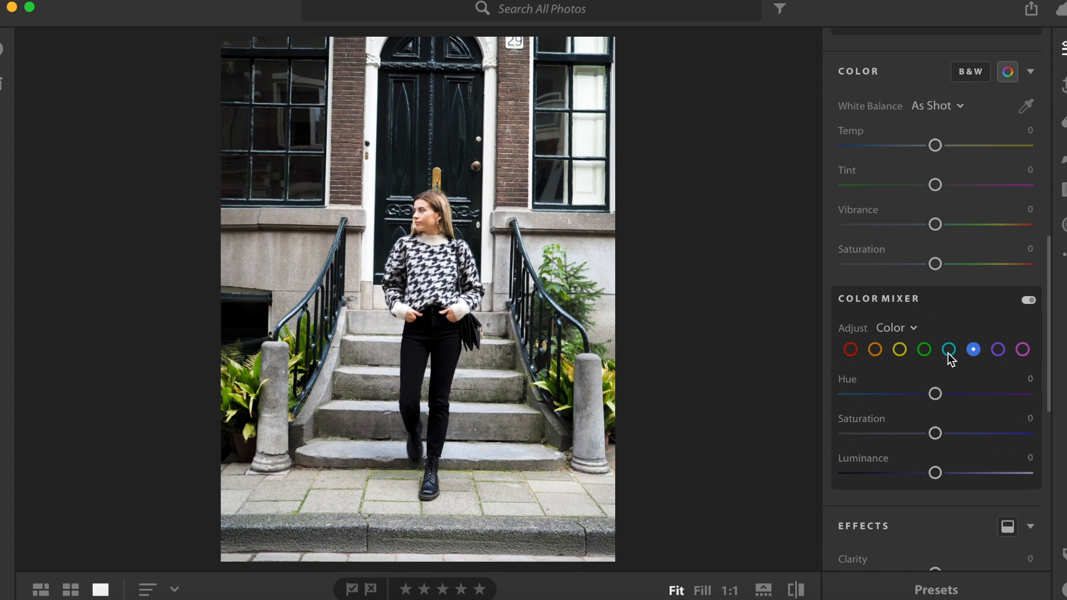
pyautogui.click(858, 351)
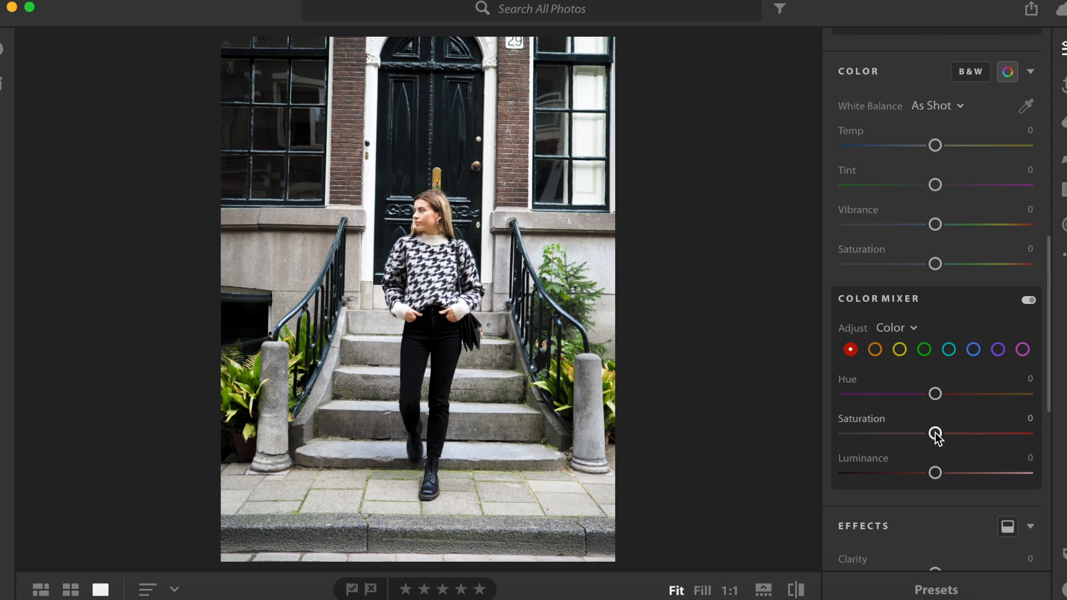
pyautogui.moveTo(936, 392)
pyautogui.mouseDown()
pyautogui.moveTo(914, 395)
pyautogui.moveTo(942, 396)
pyautogui.mouseUp()
pyautogui.moveTo(938, 434)
pyautogui.mouseDown()
pyautogui.moveTo(926, 449)
pyautogui.moveTo(900, 435)
pyautogui.moveTo(926, 426)
pyautogui.moveTo(955, 437)
pyautogui.mouseUp()
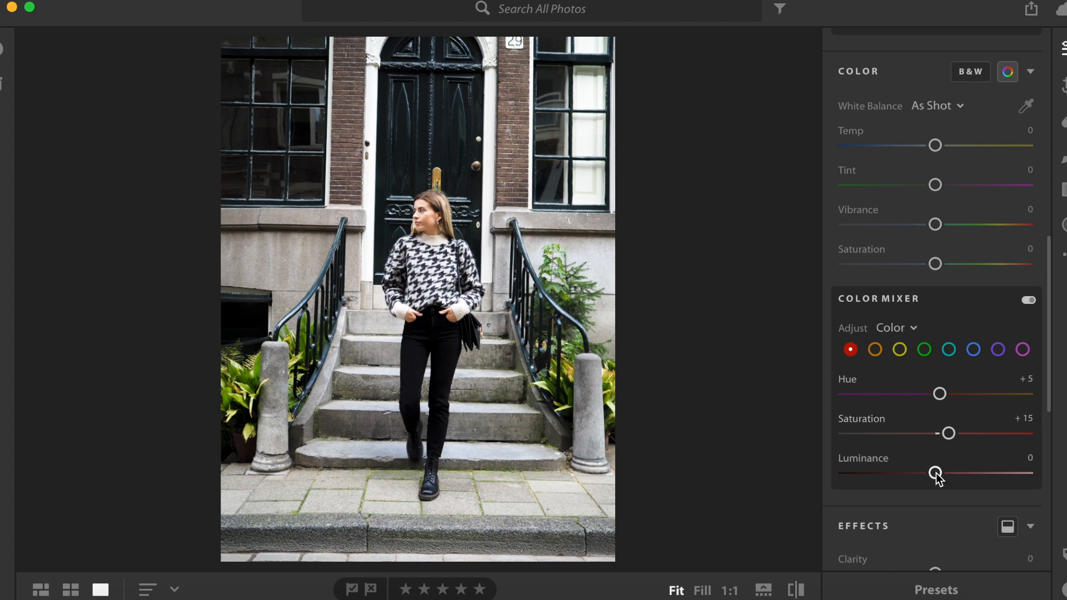
pyautogui.moveTo(935, 473); pyautogui.dragTo(887, 494)
pyautogui.moveTo(972, 482); pyautogui.dragTo(928, 501)
# Step: In the color mixer, set the oranges to saturation +11 and luminance −11, and the yellows to saturation +1
pyautogui.click(875, 350)
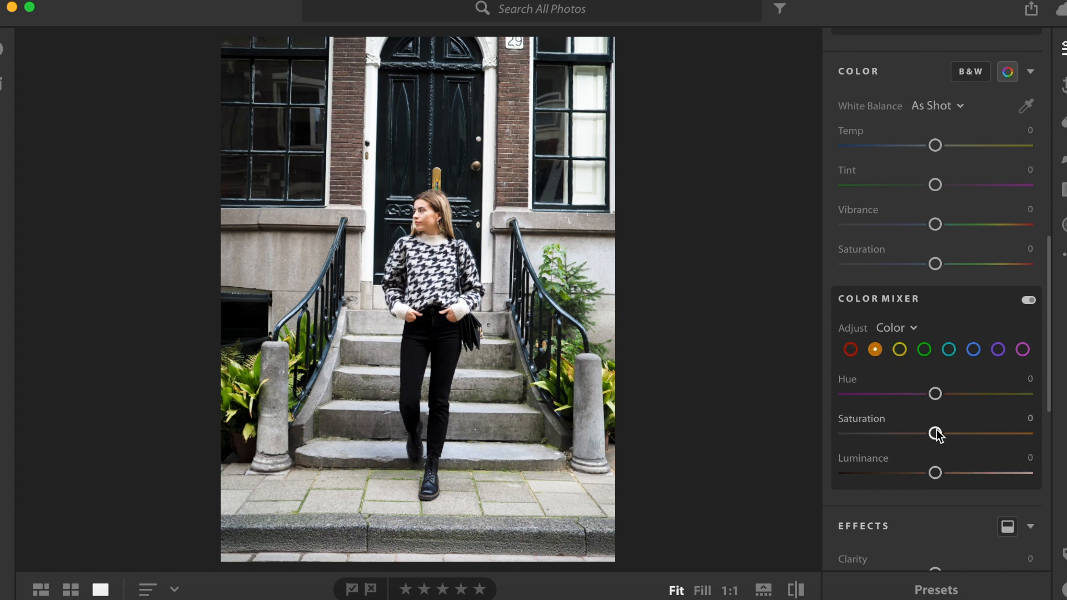
pyautogui.moveTo(936, 435); pyautogui.dragTo(924, 489)
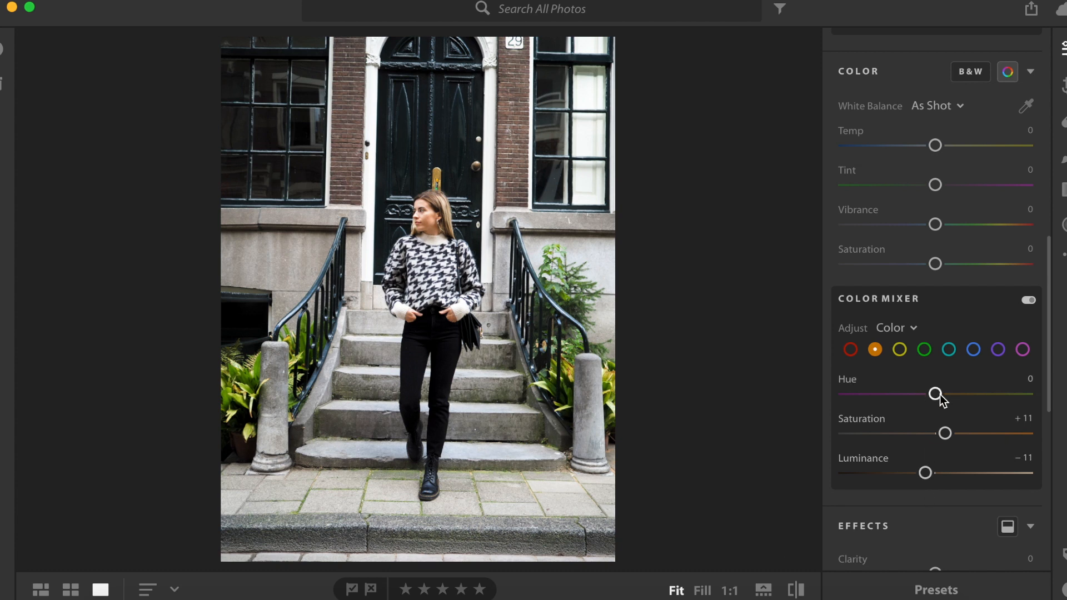
pyautogui.click(900, 350)
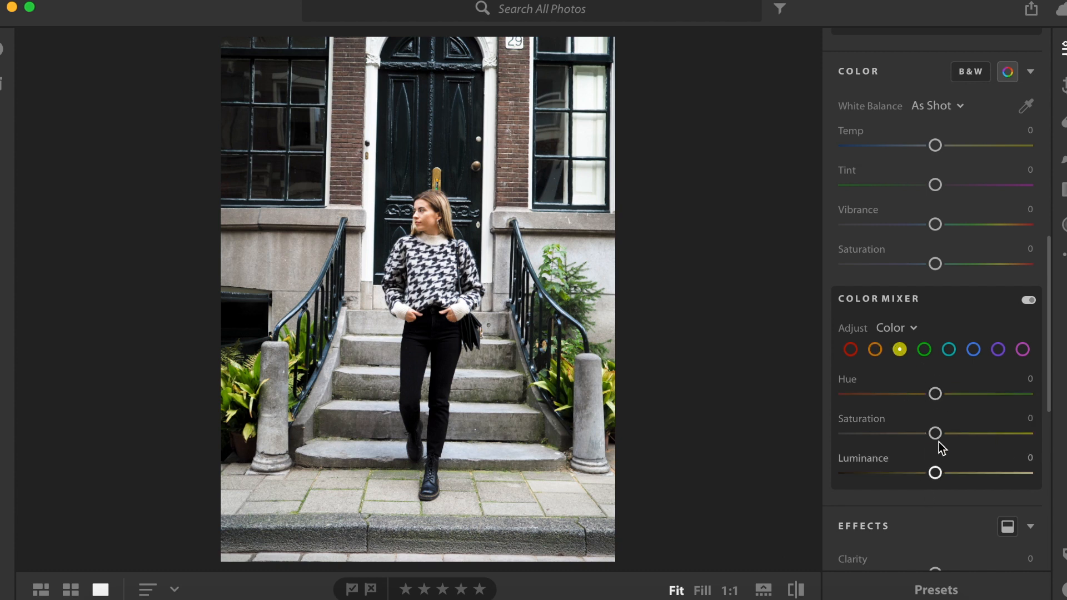
pyautogui.moveTo(936, 437)
pyautogui.mouseDown()
pyautogui.moveTo(969, 439)
pyautogui.moveTo(911, 439)
pyautogui.moveTo(935, 432)
pyautogui.mouseUp()
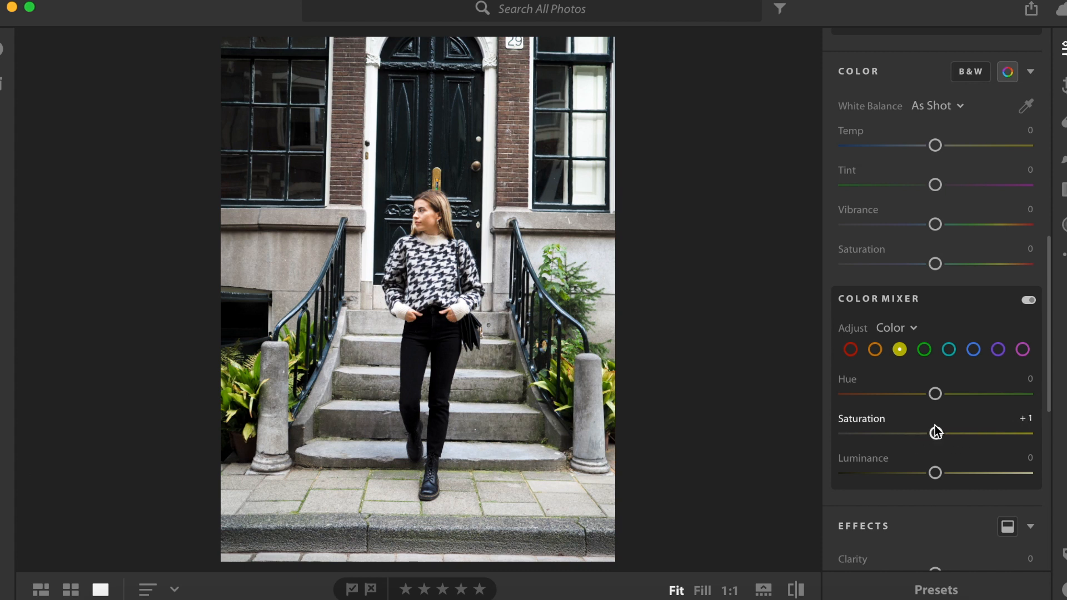
# Step: In the color mixer, set the greens to hue −11, saturation +15 and luminance −13
pyautogui.click(924, 350)
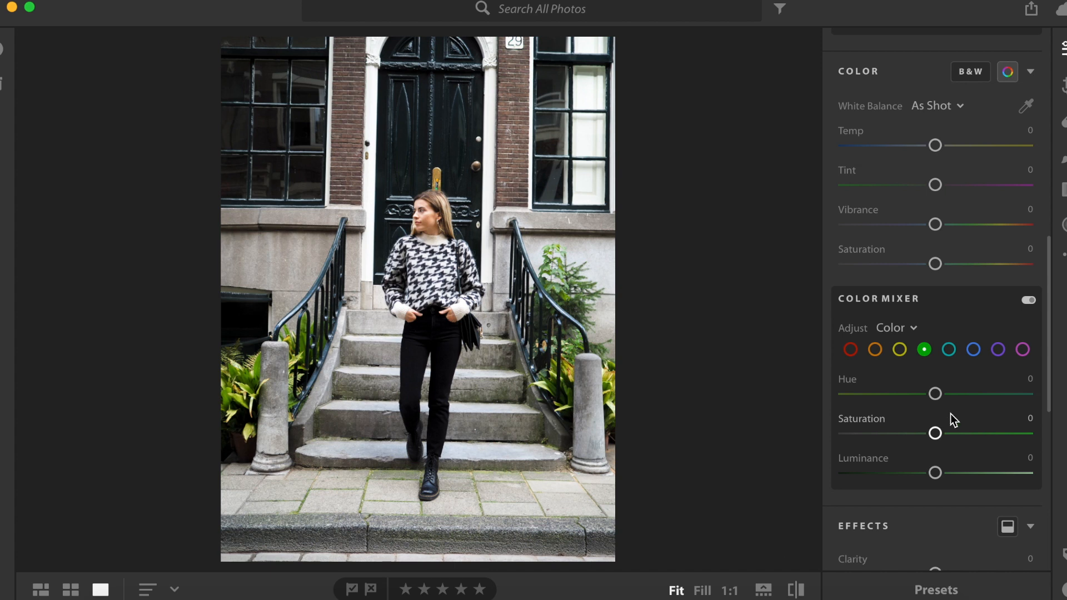
pyautogui.moveTo(938, 439)
pyautogui.mouseDown()
pyautogui.moveTo(956, 445)
pyautogui.moveTo(871, 439)
pyautogui.moveTo(952, 439)
pyautogui.mouseUp()
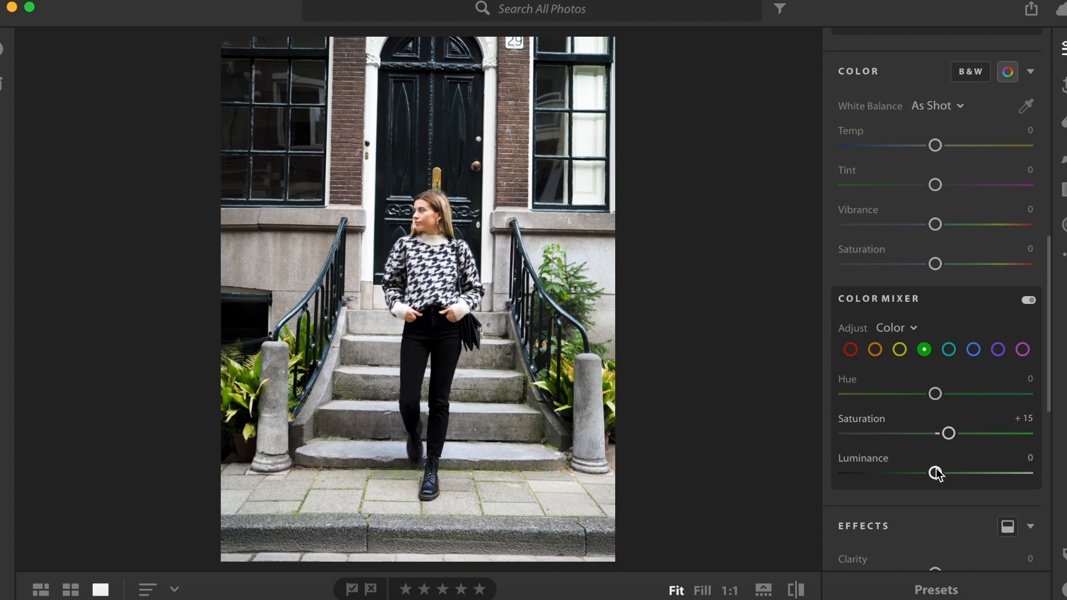
pyautogui.moveTo(935, 473)
pyautogui.mouseDown()
pyautogui.moveTo(905, 473)
pyautogui.moveTo(951, 474)
pyautogui.moveTo(928, 475)
pyautogui.mouseUp()
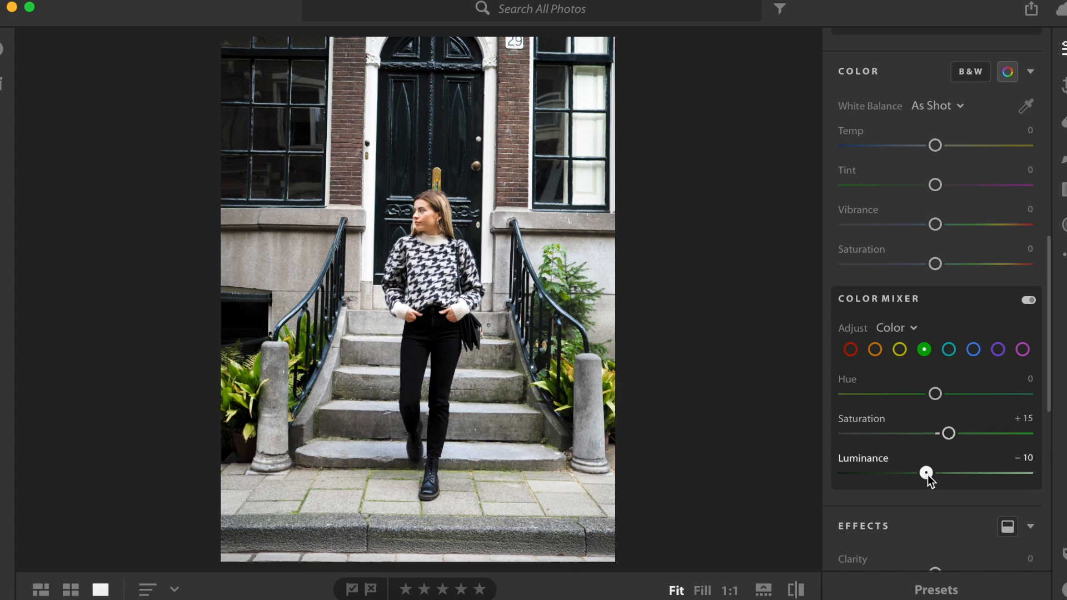
pyautogui.moveTo(935, 394); pyautogui.dragTo(926, 401)
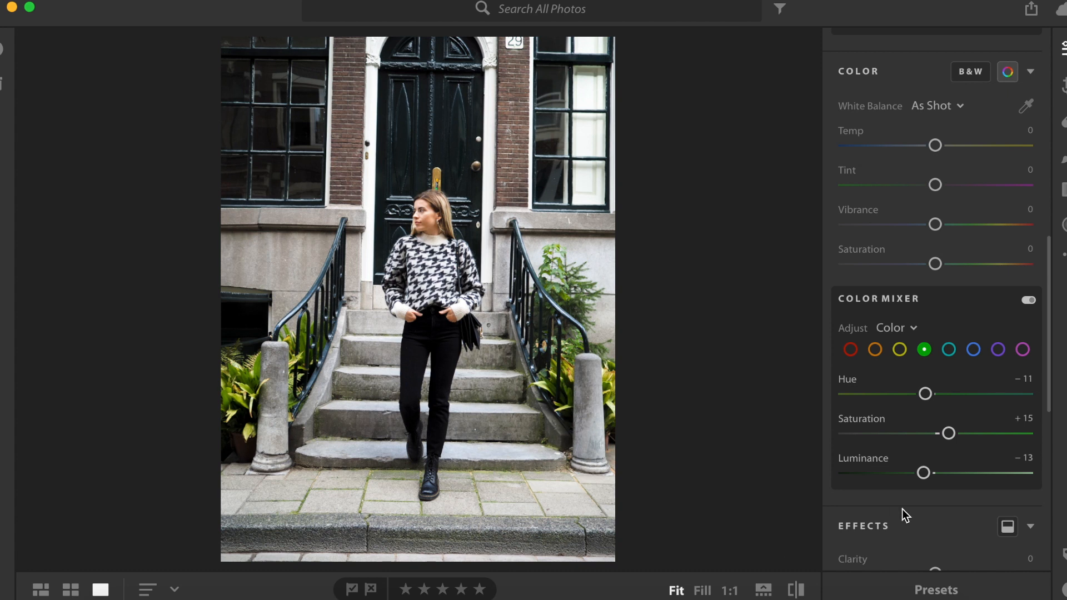
# Step: Compare the edited photo with its original several times, ending on the edited version
pyautogui.click(795, 591)
pyautogui.click(795, 591)
pyautogui.click(795, 591)
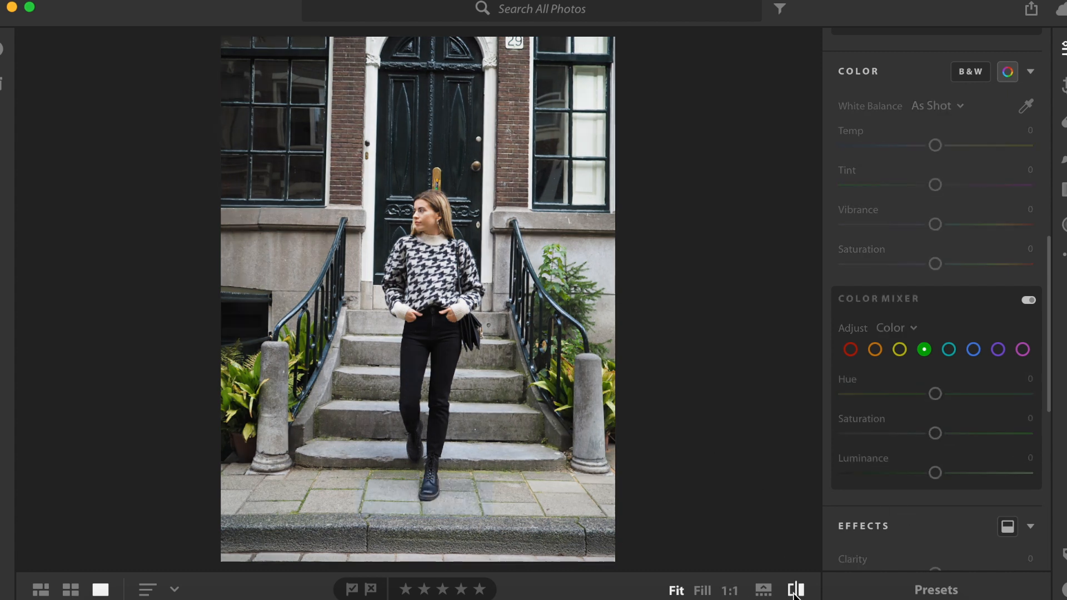
pyautogui.click(795, 591)
pyautogui.click(795, 591)
pyautogui.click(795, 591)
pyautogui.click(795, 591)
pyautogui.click(795, 591)
pyautogui.click(795, 591)
pyautogui.click(795, 591)
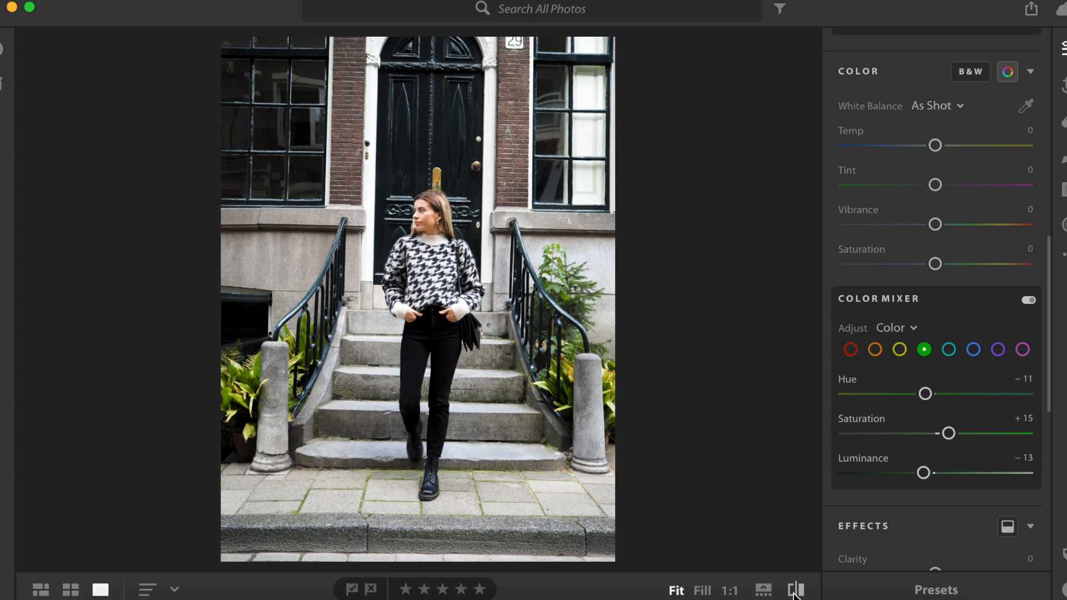
# Step: Set the blues' saturation to +3 in the color mixer and the white balance temperature to +2
pyautogui.click(972, 349)
pyautogui.scroll(2, 969, 334)
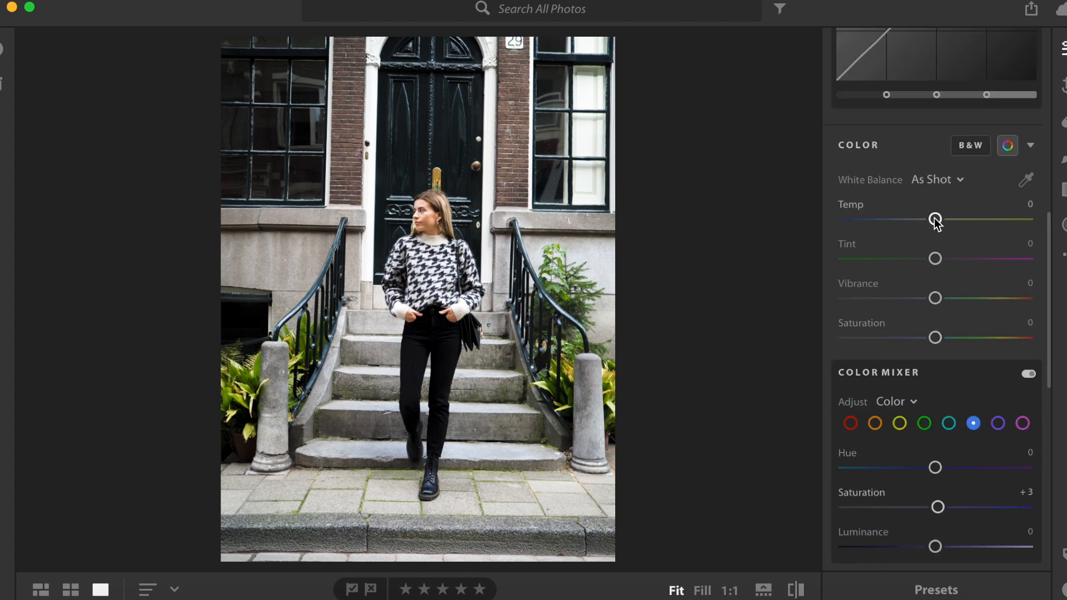
pyautogui.moveTo(935, 220); pyautogui.dragTo(940, 220)
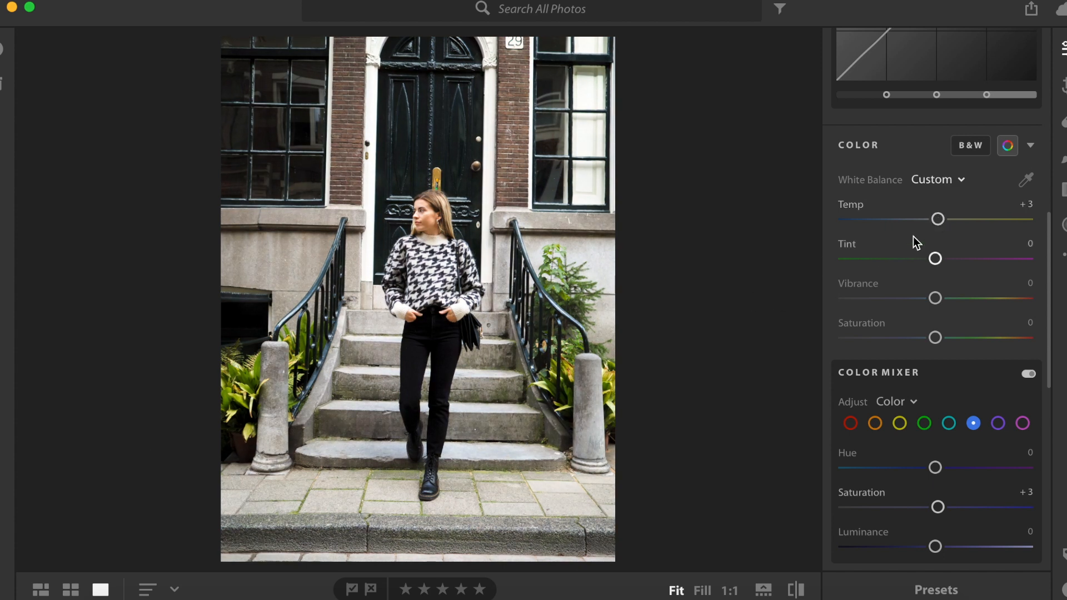
pyautogui.moveTo(940, 224); pyautogui.dragTo(939, 225)
pyautogui.click(494, 315)
pyautogui.click(445, 303)
# Step: Add grain at 14 and sharpening at 24 to the photo
pyautogui.scroll(-5, 961, 516)
pyautogui.scroll(-4, 961, 523)
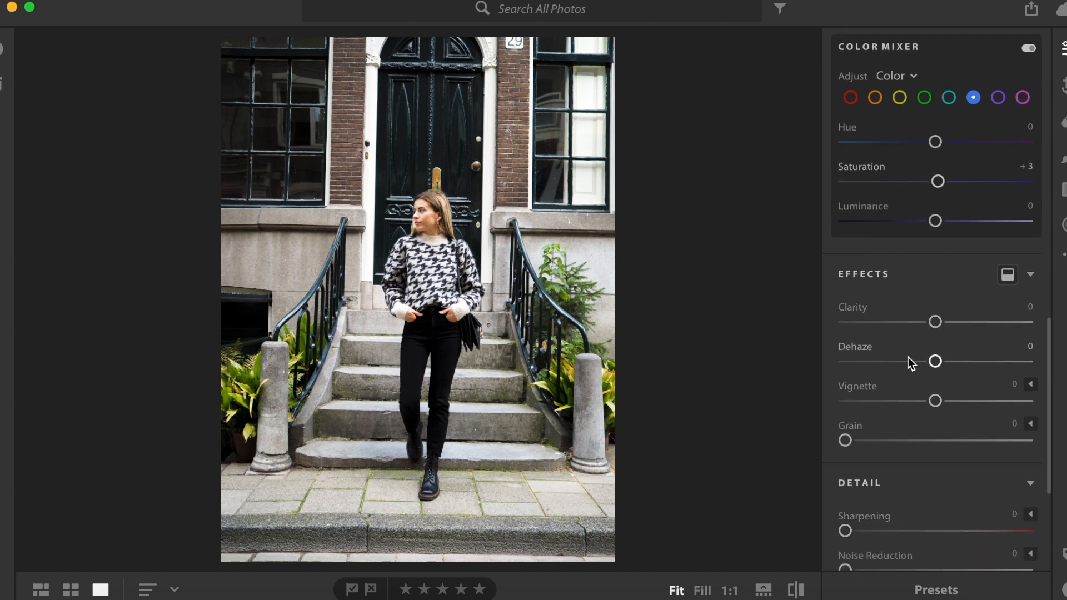
pyautogui.scroll(-1, 944, 454)
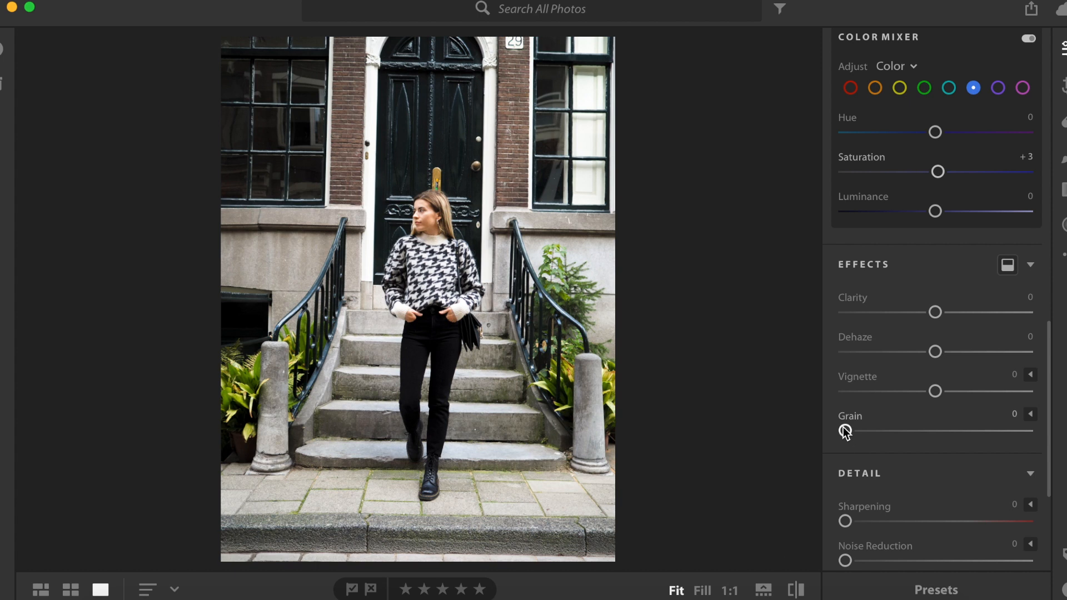
pyautogui.moveTo(844, 432); pyautogui.dragTo(870, 438)
pyautogui.scroll(-5, 938, 446)
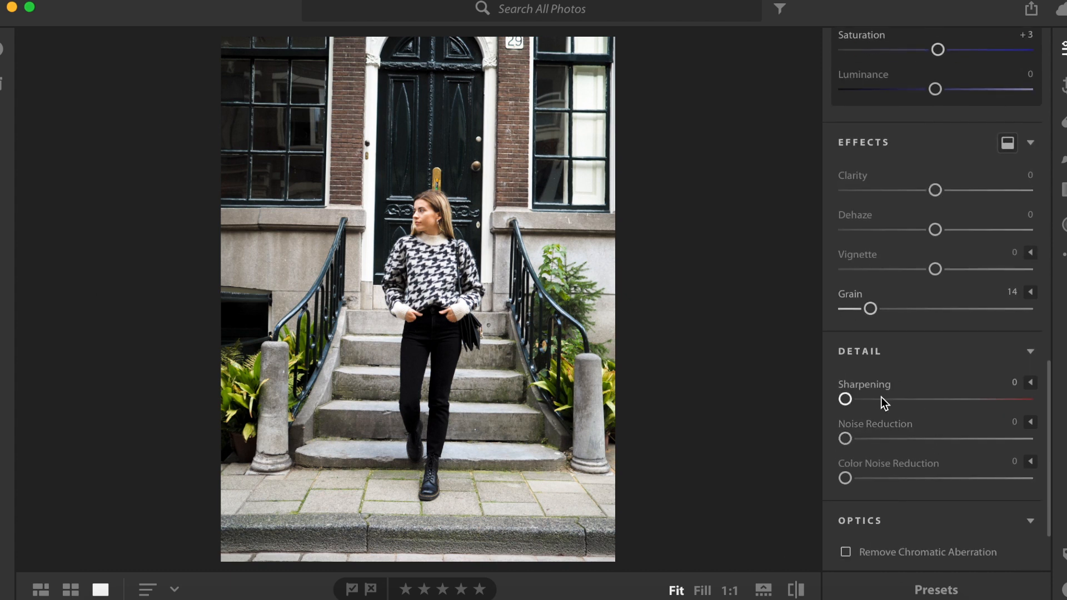
pyautogui.moveTo(878, 397)
pyautogui.mouseDown()
pyautogui.moveTo(987, 388)
pyautogui.moveTo(876, 422)
pyautogui.moveTo(869, 400)
pyautogui.moveTo(876, 409)
pyautogui.mouseUp()
pyautogui.scroll(-4, 878, 463)
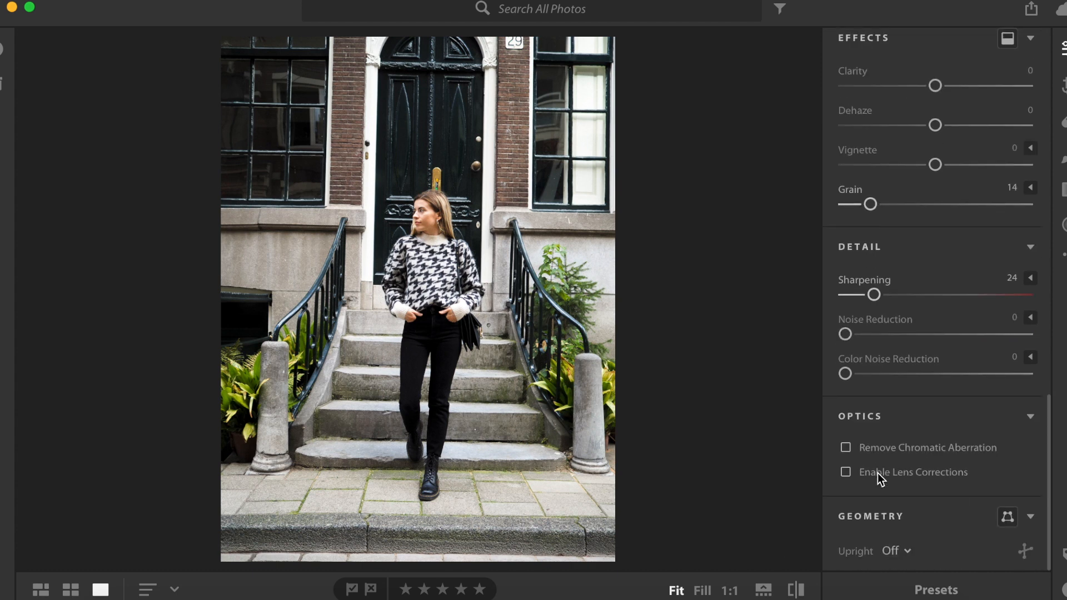
# Step: Review the adjustments and repeatedly compare the original view with the finished edit
pyautogui.scroll(20, 878, 472)
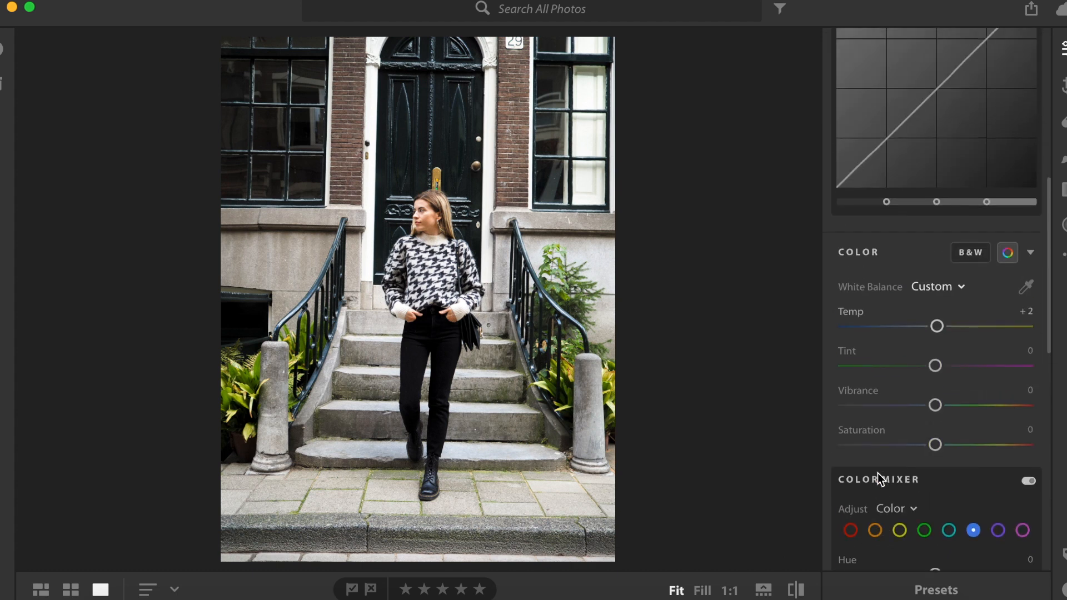
pyautogui.scroll(4, 878, 481)
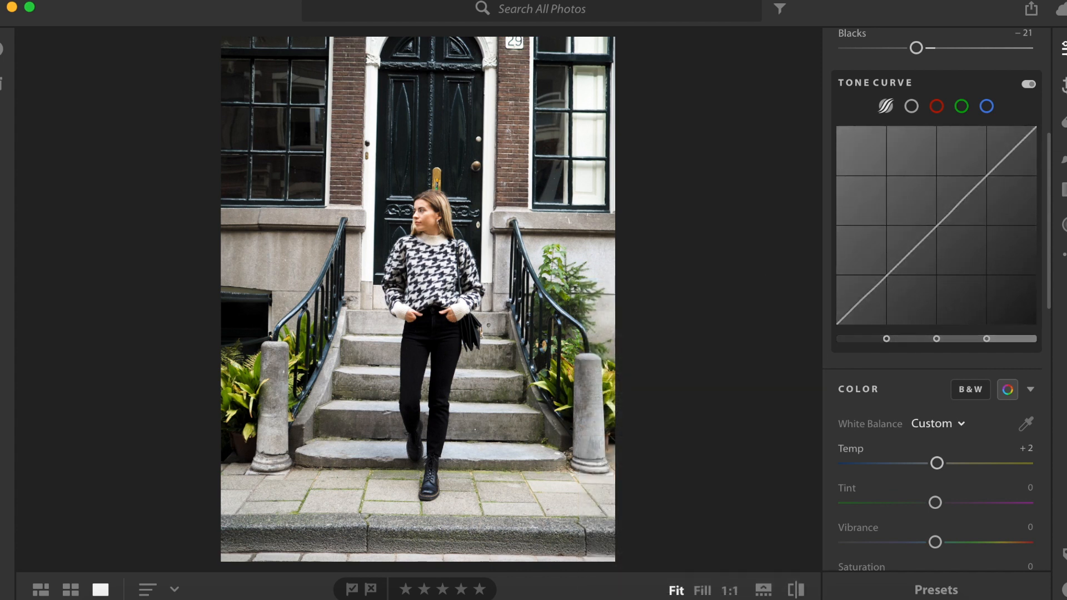
pyautogui.click(796, 590)
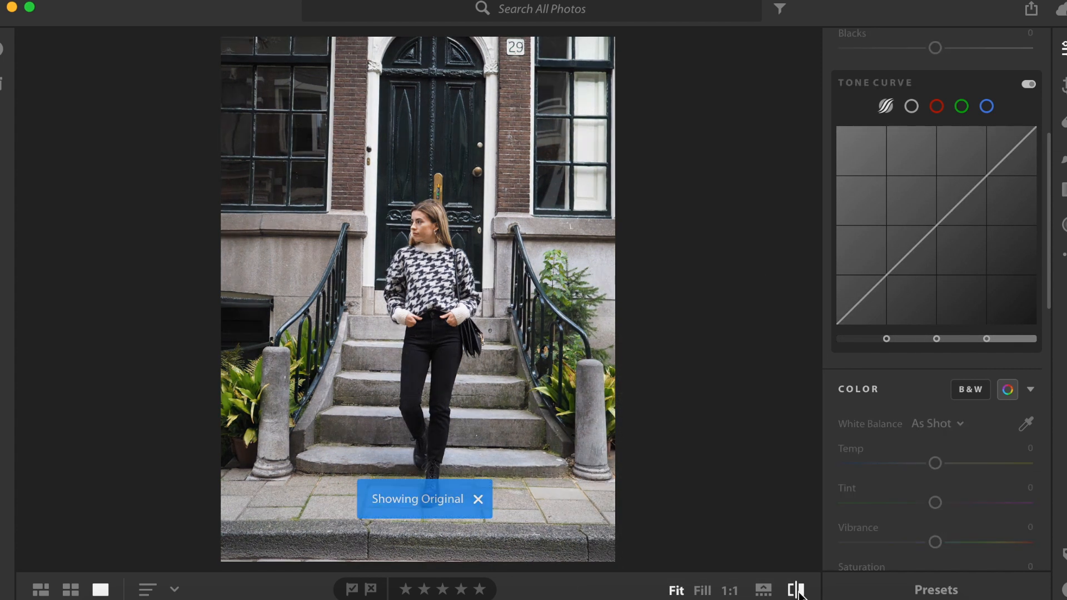
pyautogui.click(797, 590)
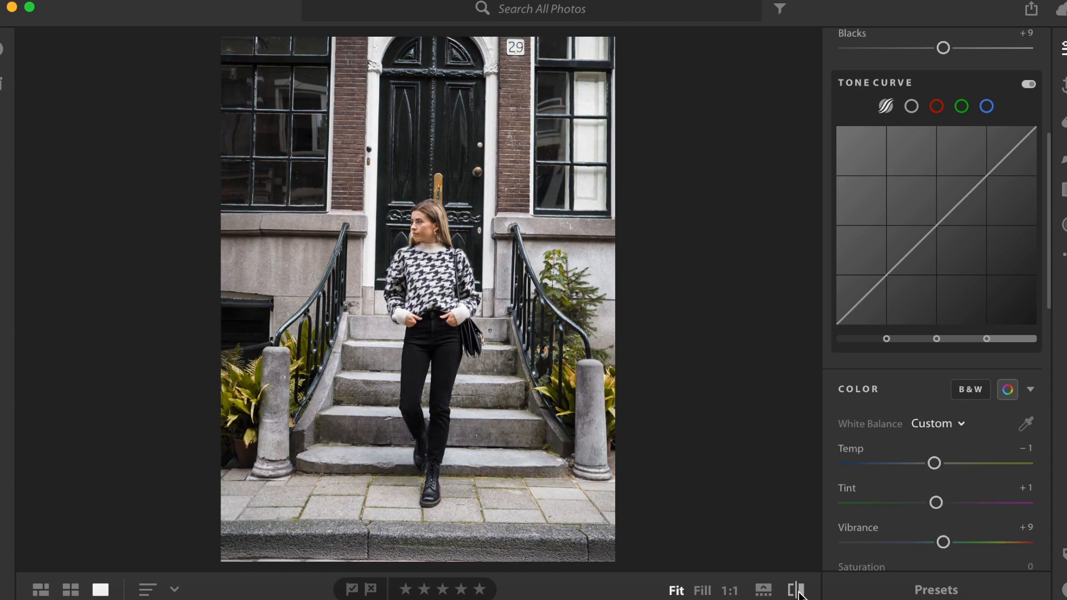
pyautogui.click(797, 590)
pyautogui.click(797, 590)
pyautogui.click(797, 590)
pyautogui.click(796, 590)
pyautogui.click(796, 590)
pyautogui.click(798, 591)
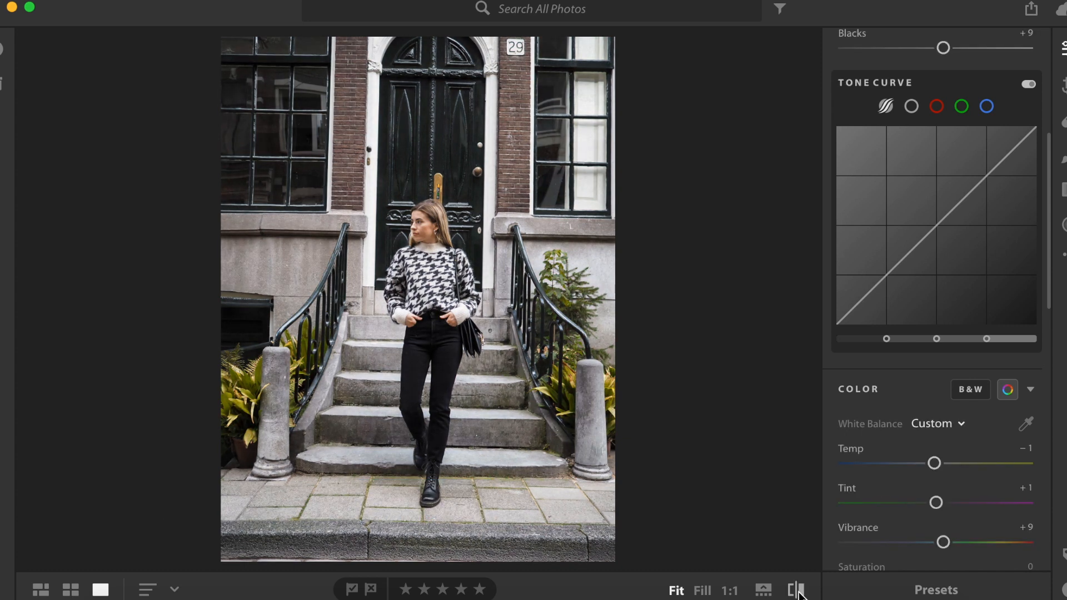